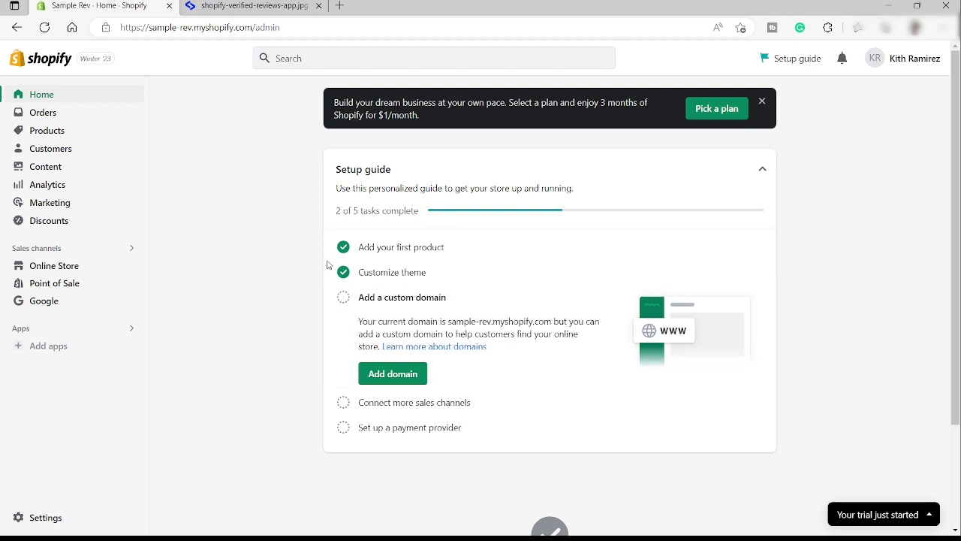
Step: From Add apps, go to the Shopify App Store and search 'product reviews', listing 1,777 apps
click(58, 350)
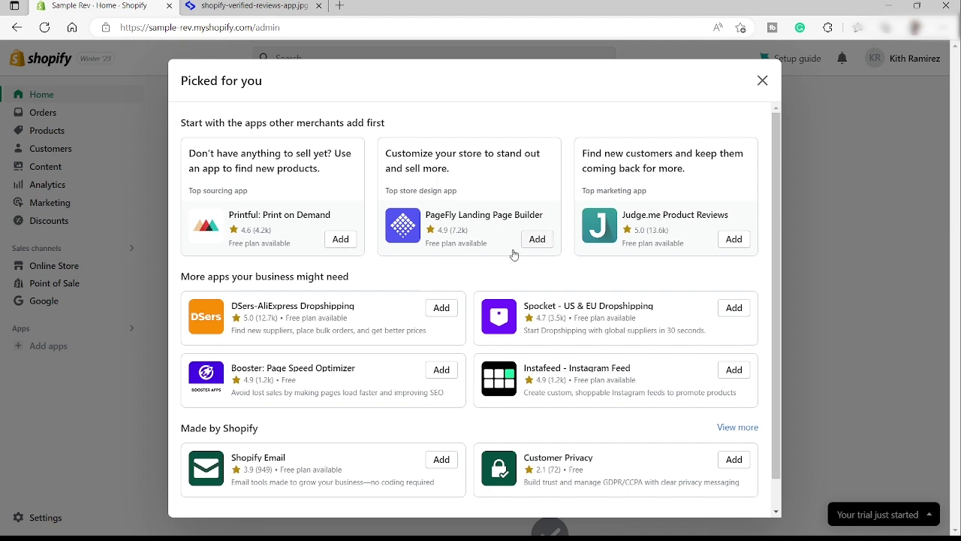
scroll(582, 301, down, 2)
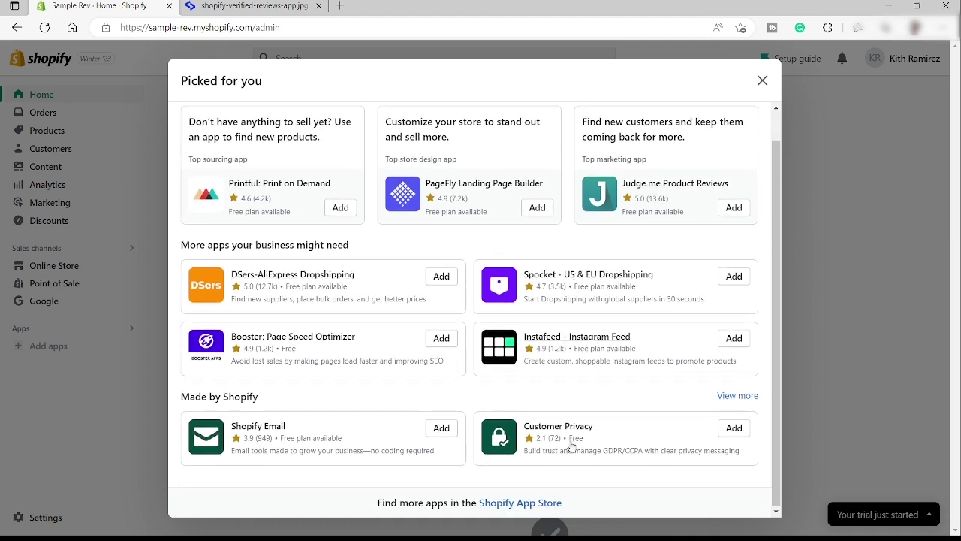
click(518, 503)
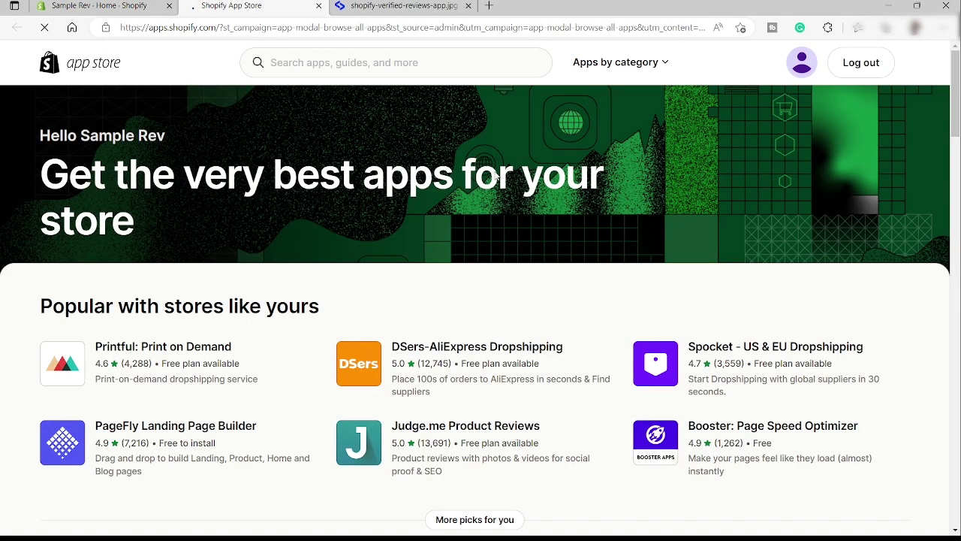
click(418, 64)
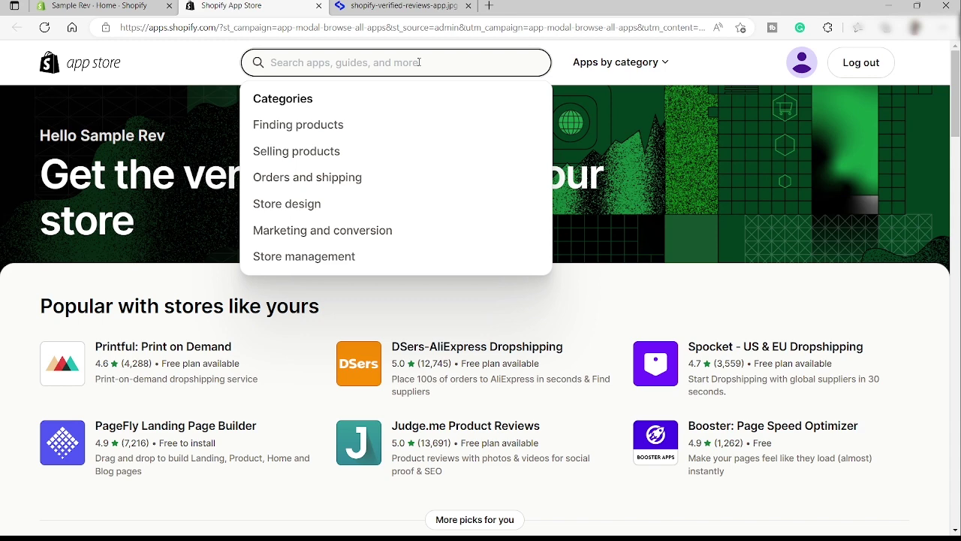
text(Prod)
click(384, 96)
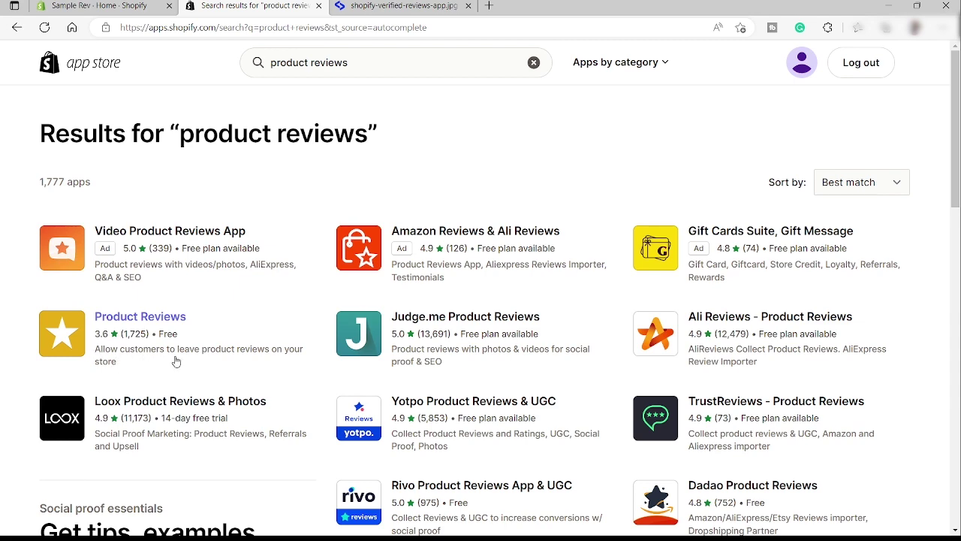
Step: Open Shopify's free Product Reviews listing, checking the verified-reviews reference image along the way
click(118, 325)
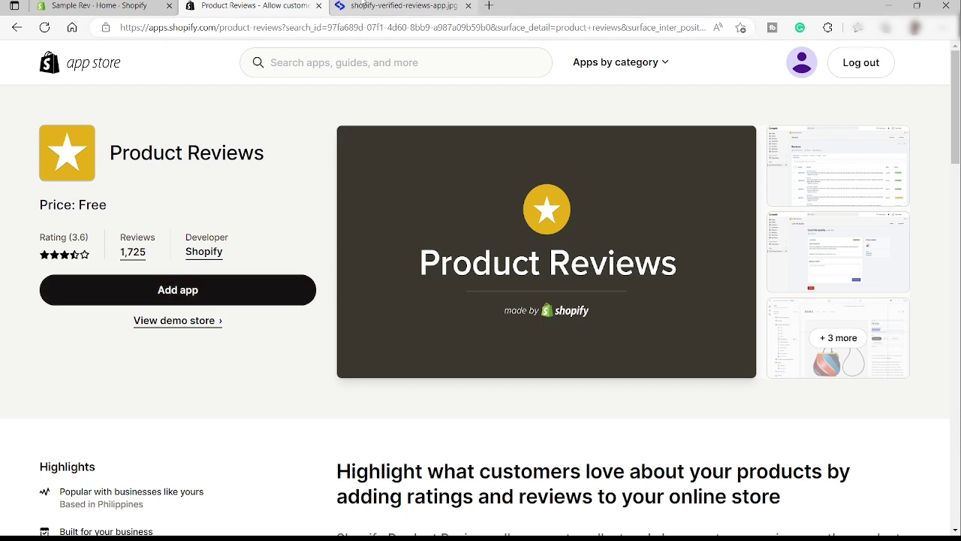
click(364, 6)
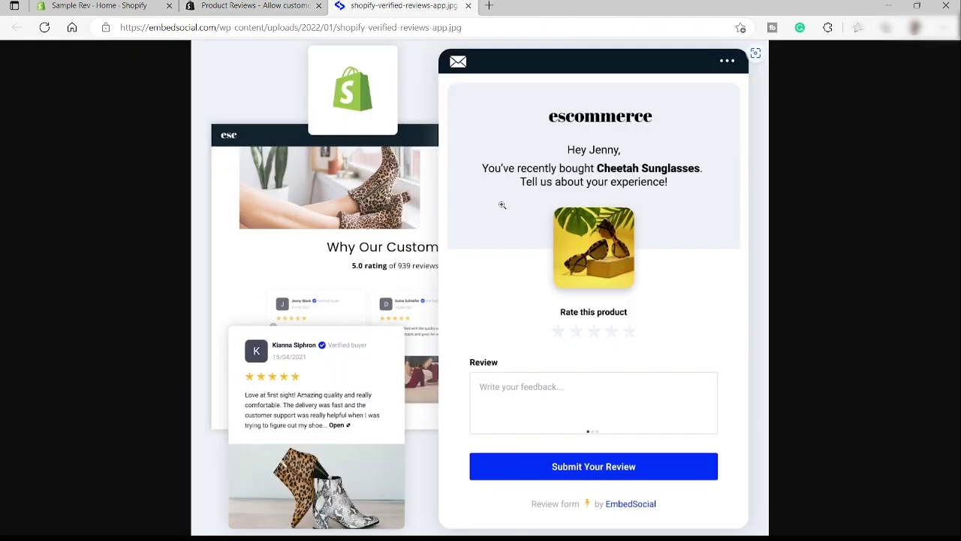
click(265, 7)
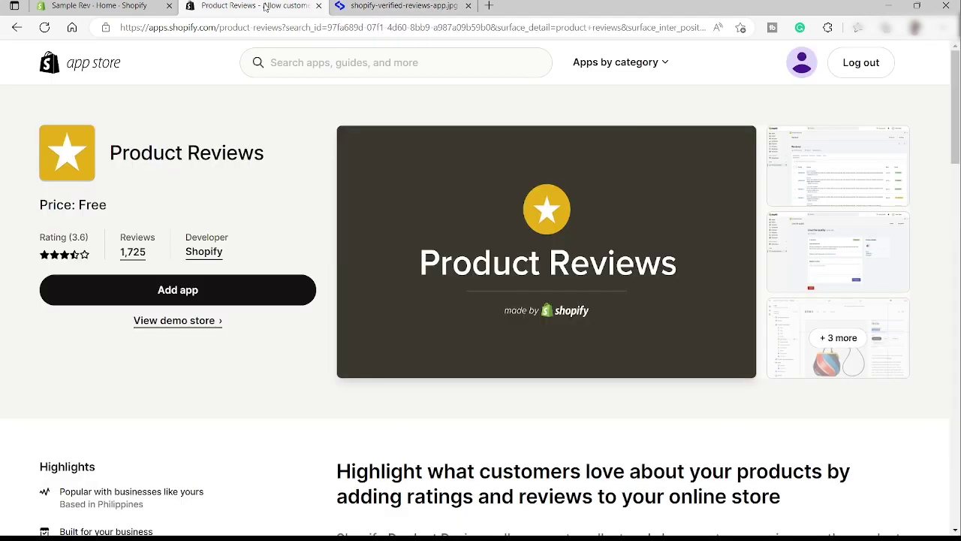
Step: Add the Product Reviews app and confirm Install app to reach its installation instructions
click(201, 296)
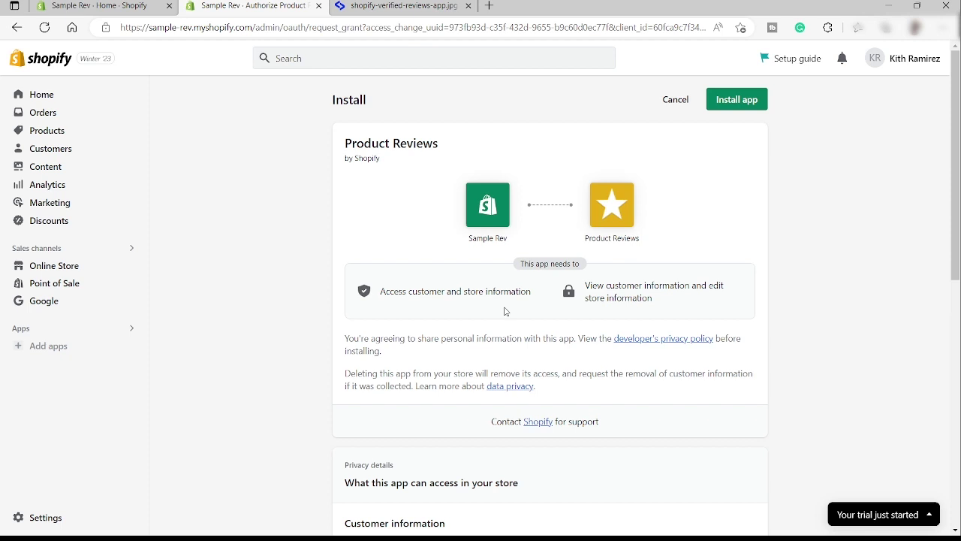
click(733, 105)
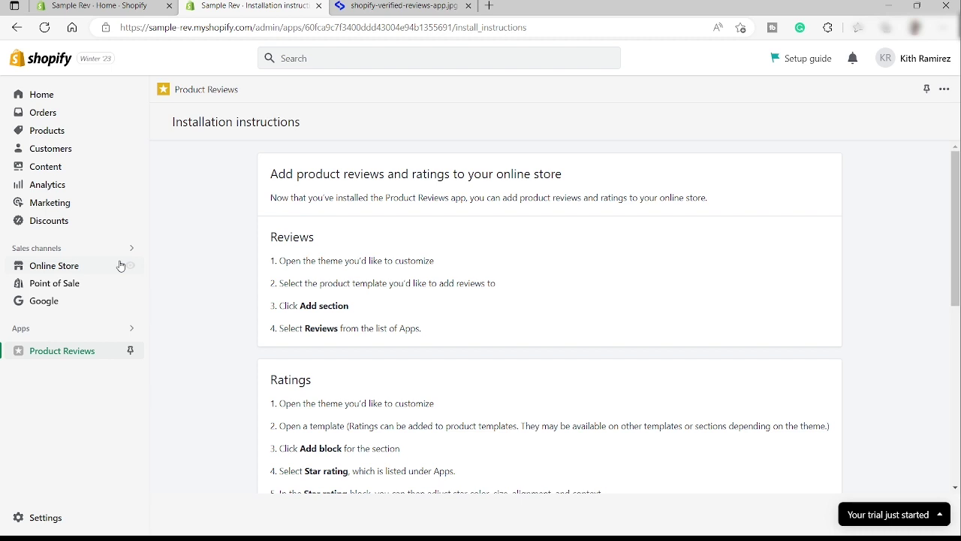
Step: Customize the Dawn theme and navigate via Catalog to the Colorful Shoes product template
click(79, 272)
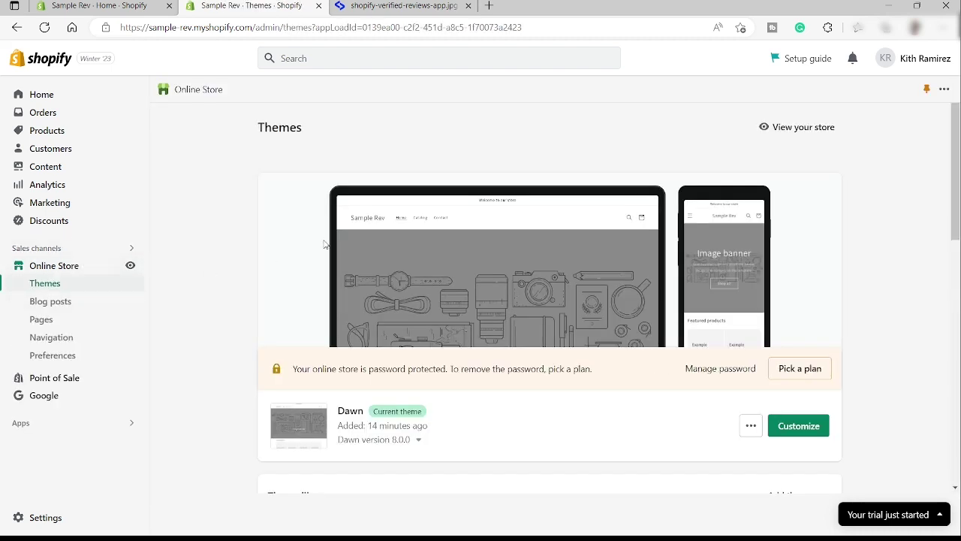
click(801, 436)
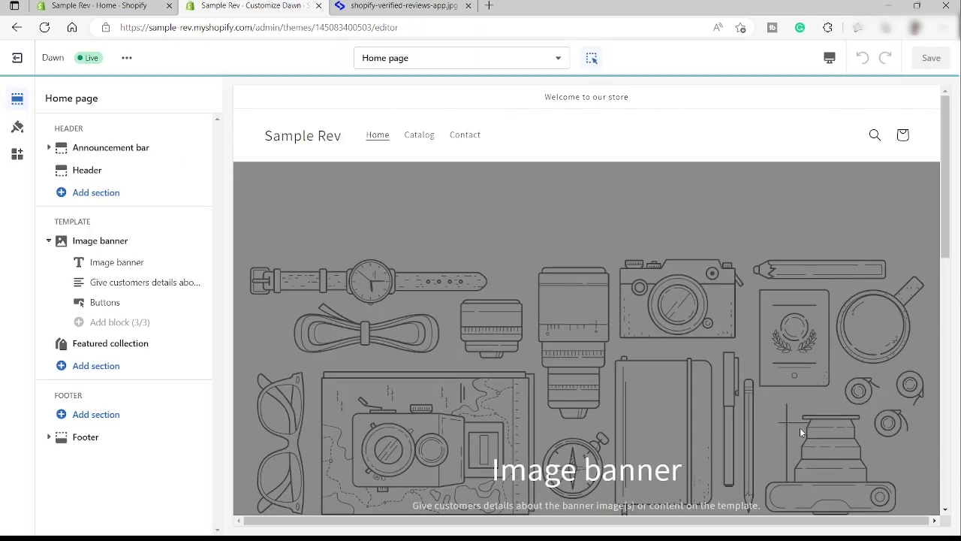
click(425, 142)
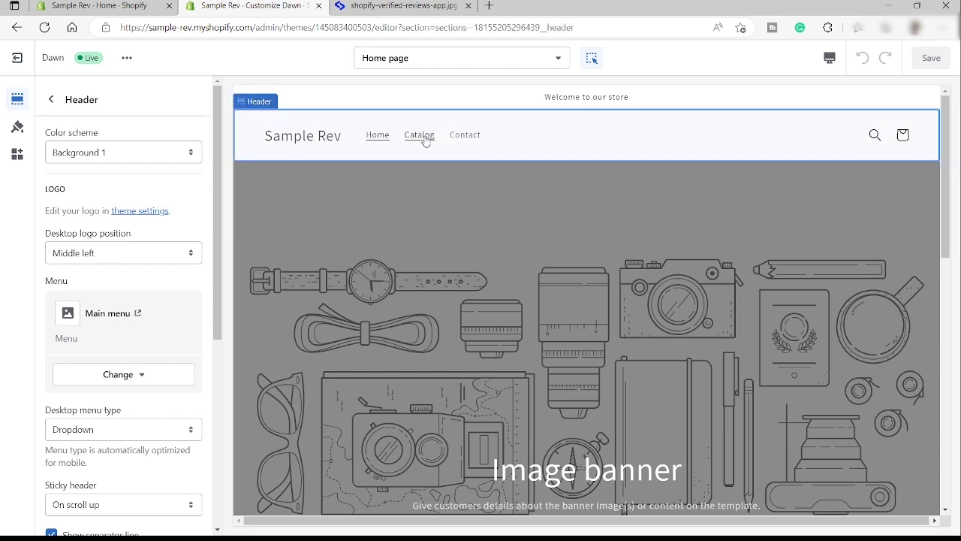
click(425, 141)
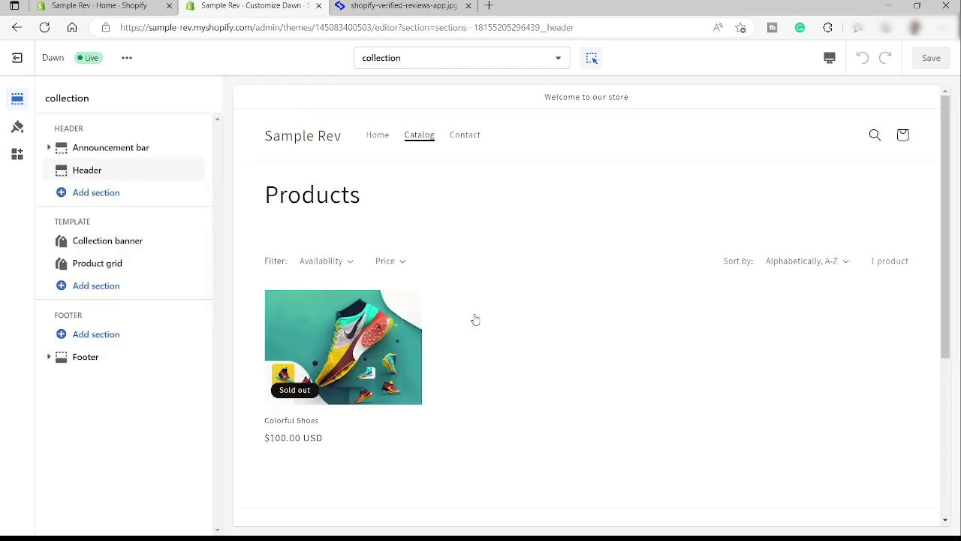
scroll(474, 318, down, 1)
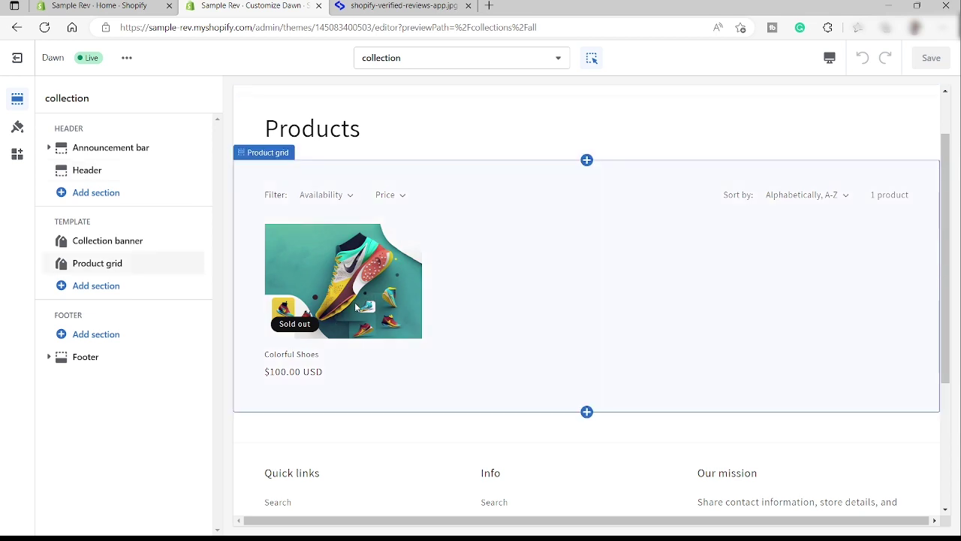
click(356, 306)
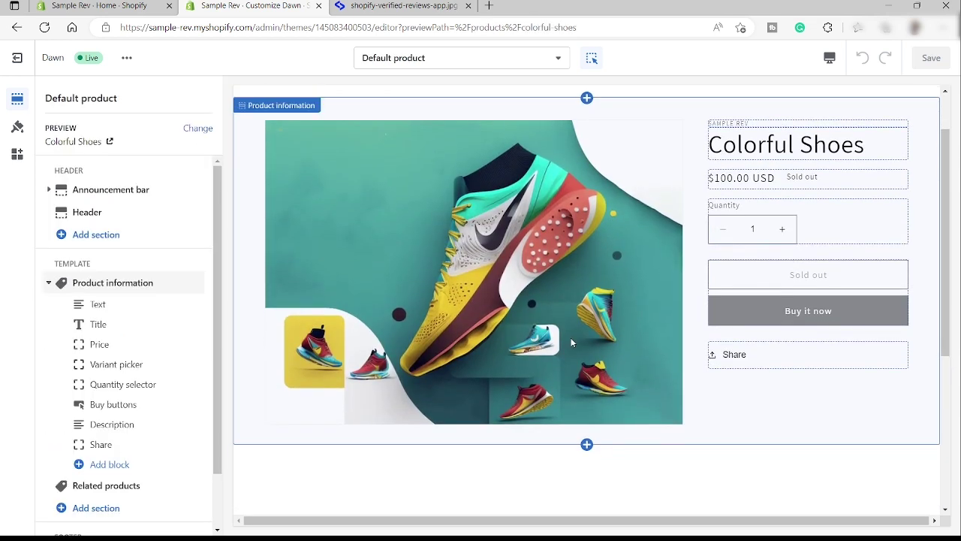
scroll(721, 405, down, 2)
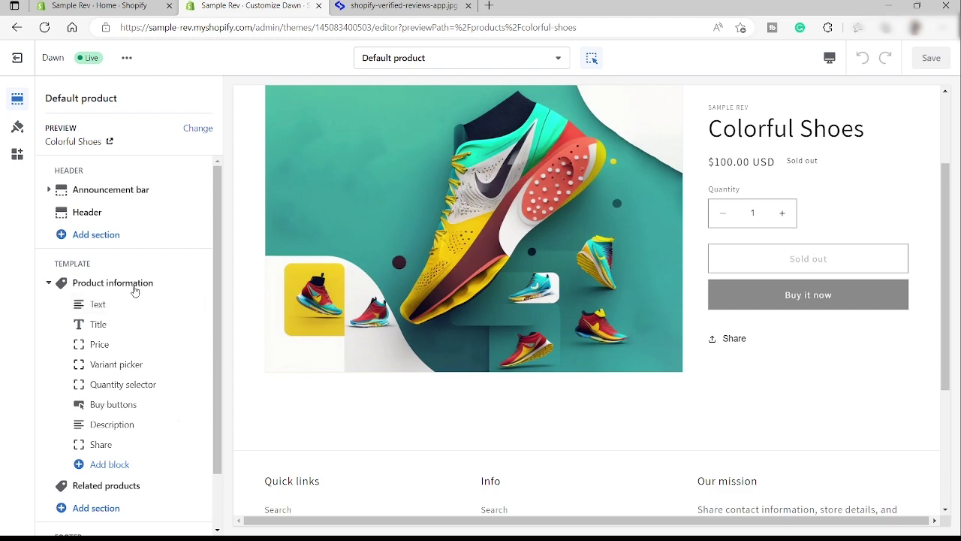
mouse_move(135, 284)
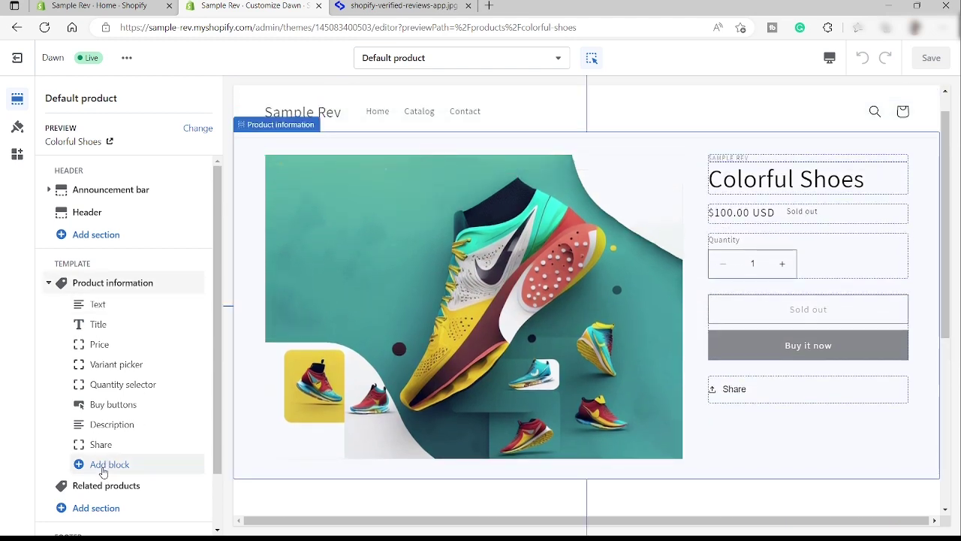
Step: Add the Reviews (Product Reviews) app block to Product information, below Share
click(104, 467)
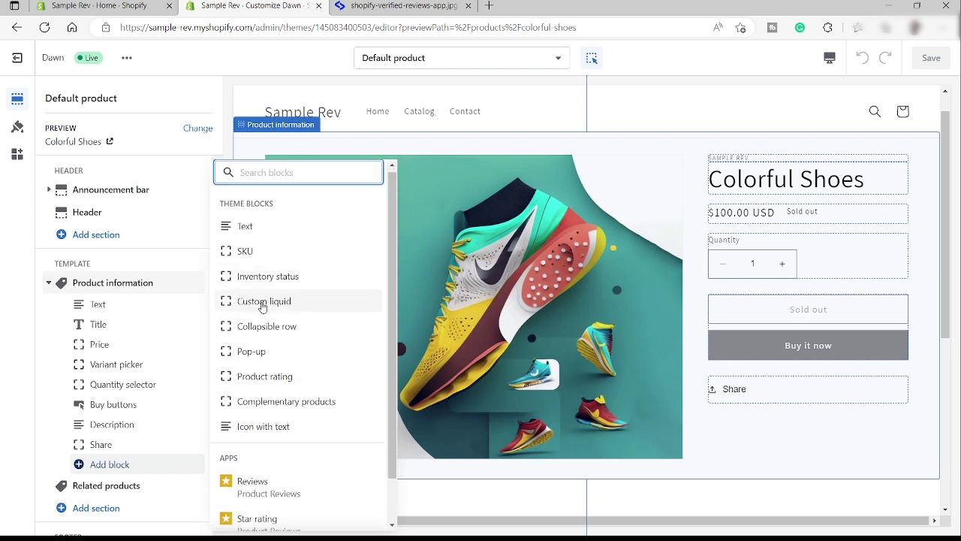
scroll(262, 306, down, 1)
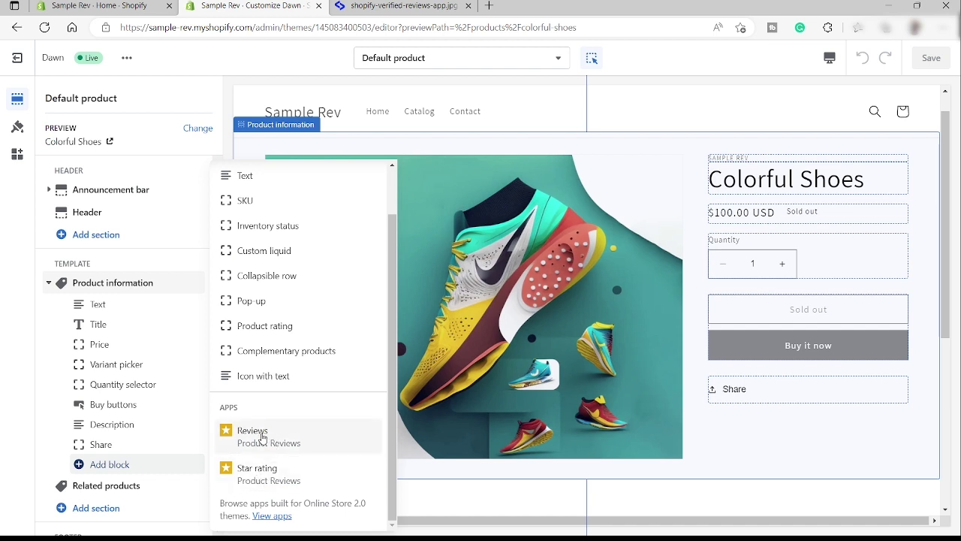
click(253, 431)
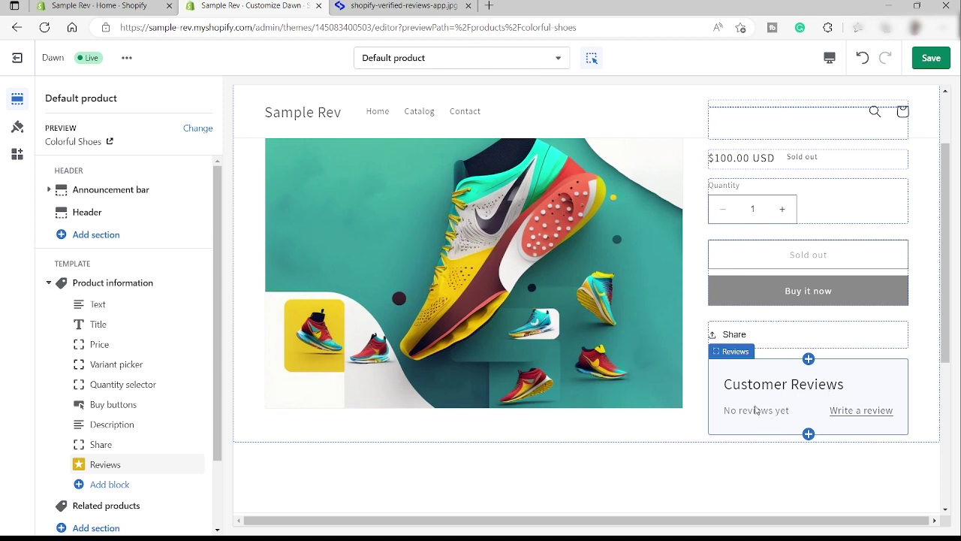
Step: Open the Reviews block's write-a-review form in the Colorful Shoes preview
click(853, 415)
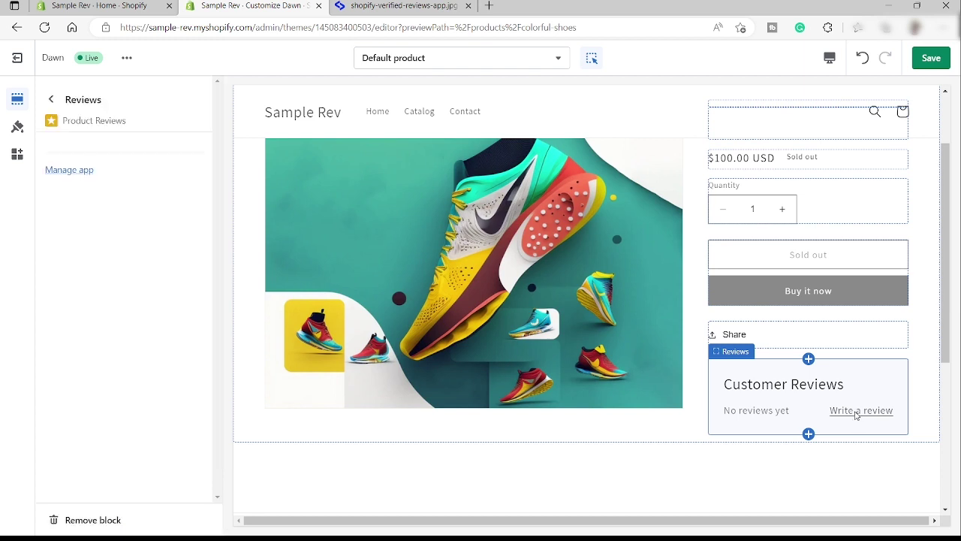
scroll(842, 439, down, 1)
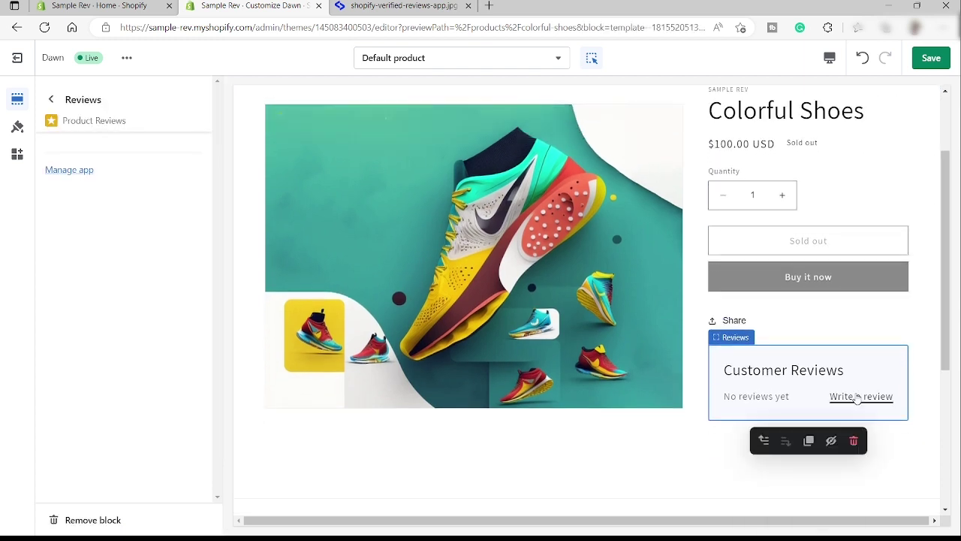
click(858, 398)
scroll(811, 401, down, 2)
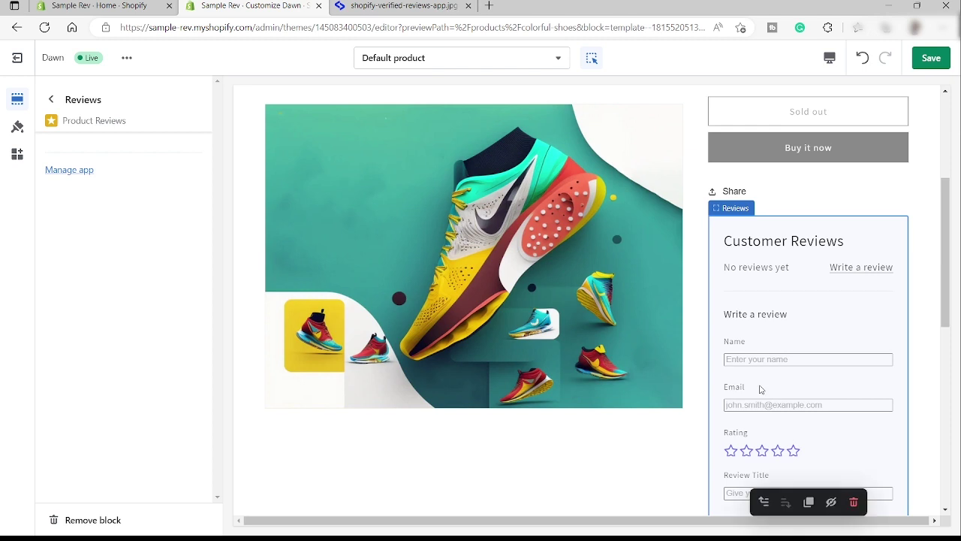
Step: Enter a test reviewer name and give the review a 4-star rating
click(753, 358)
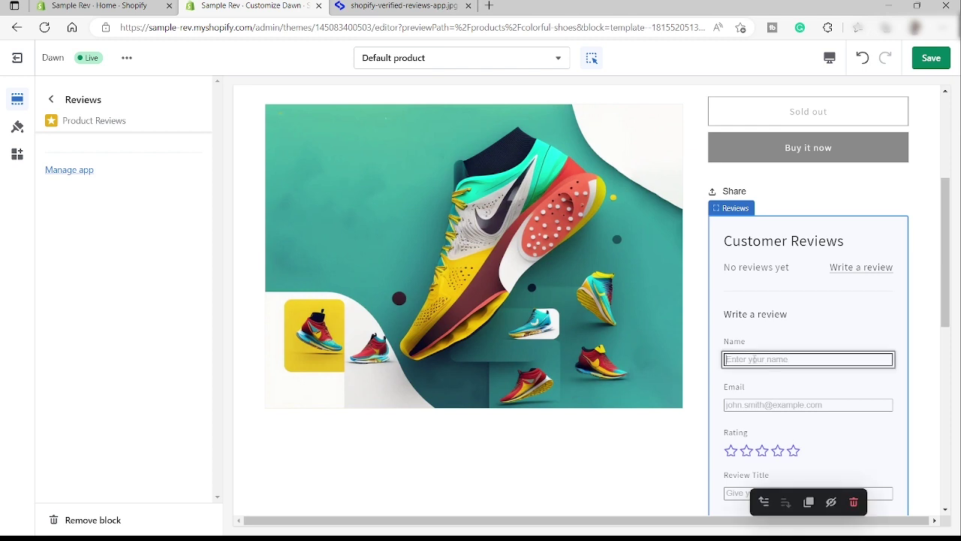
text(Test)
click(840, 327)
scroll(826, 331, down, 1)
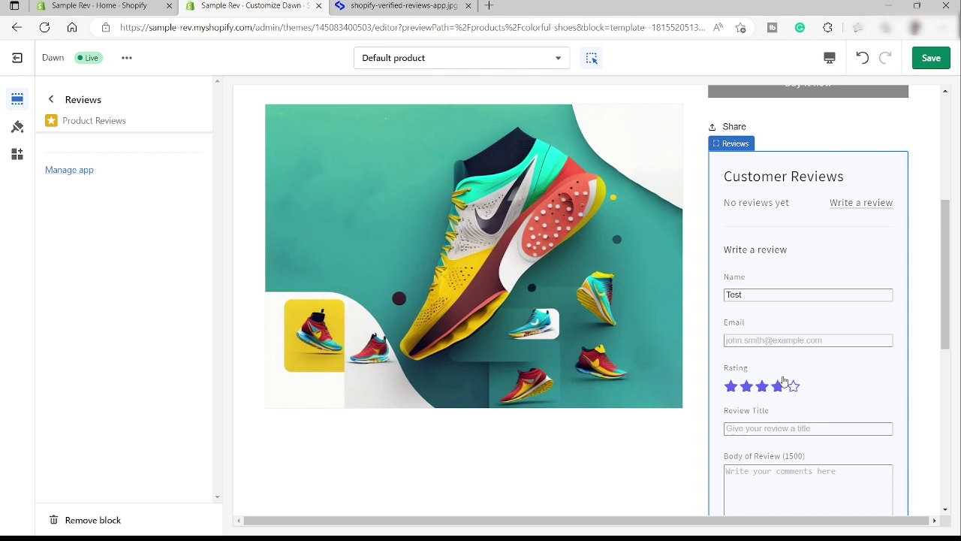
scroll(767, 340, down, 1)
click(778, 322)
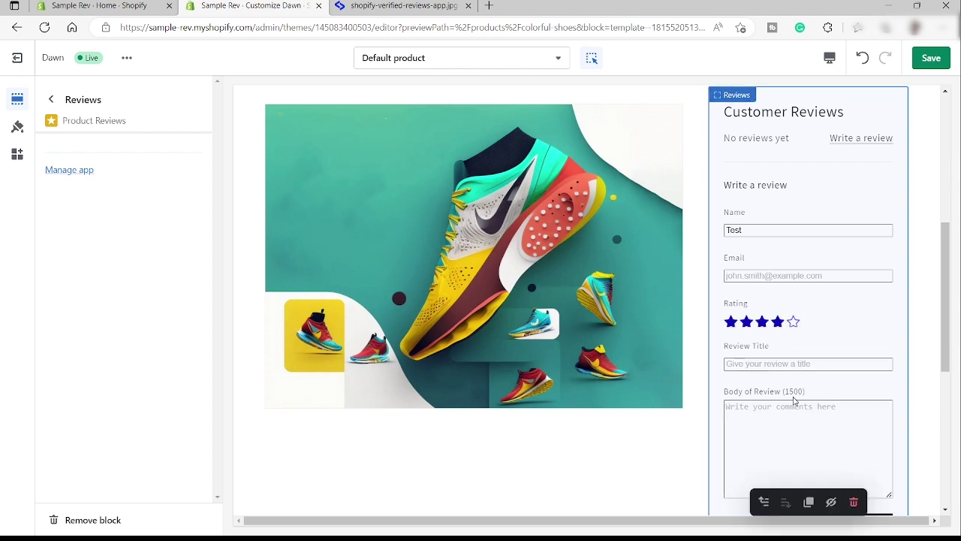
Step: Title the review 'Colorful Shoes', write 'The quality is good and the size is perfect for me', and submit
click(765, 363)
click(765, 364)
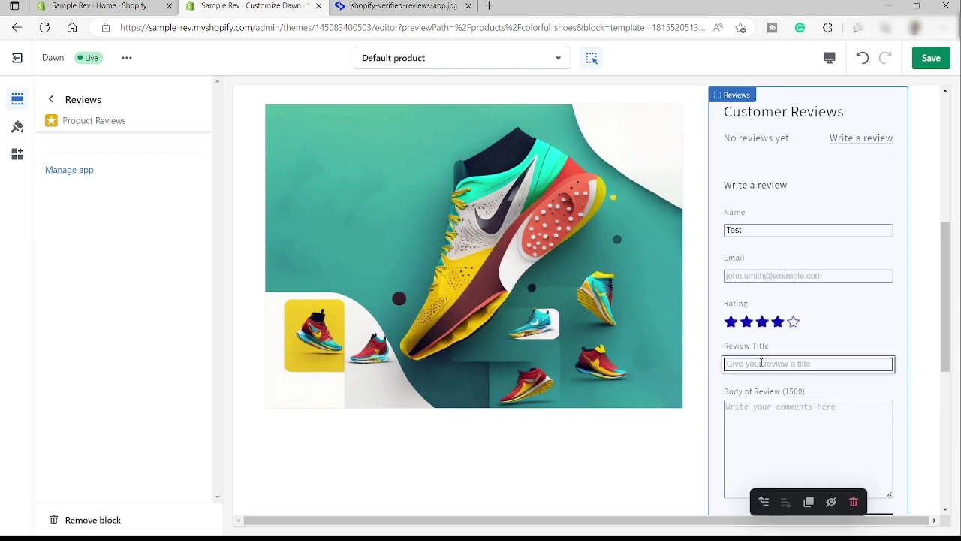
text(C)
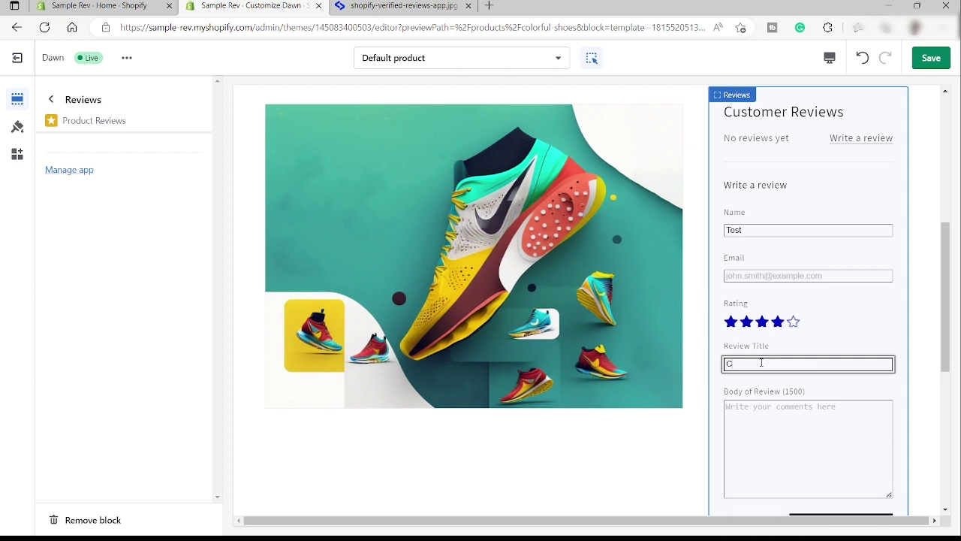
text(olorful Shoes)
click(769, 405)
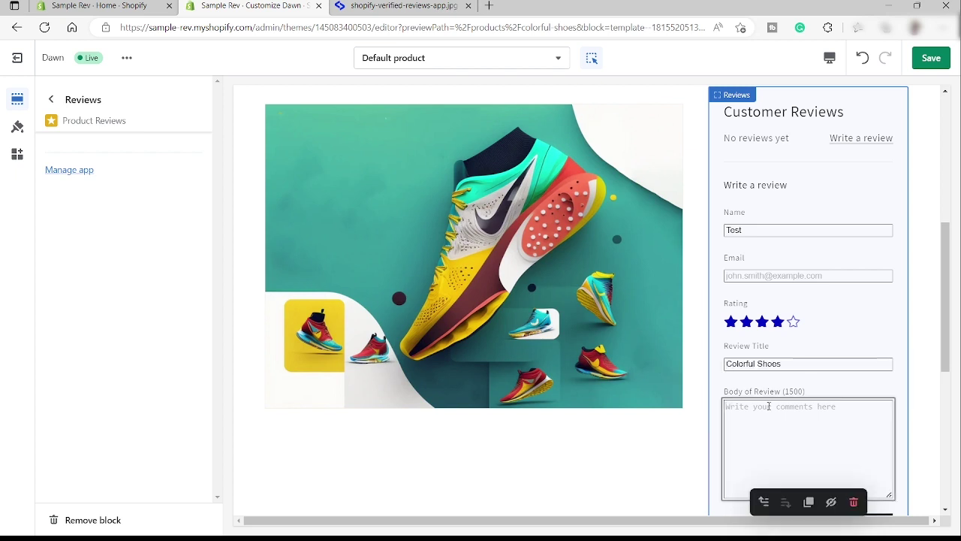
text(The qual)
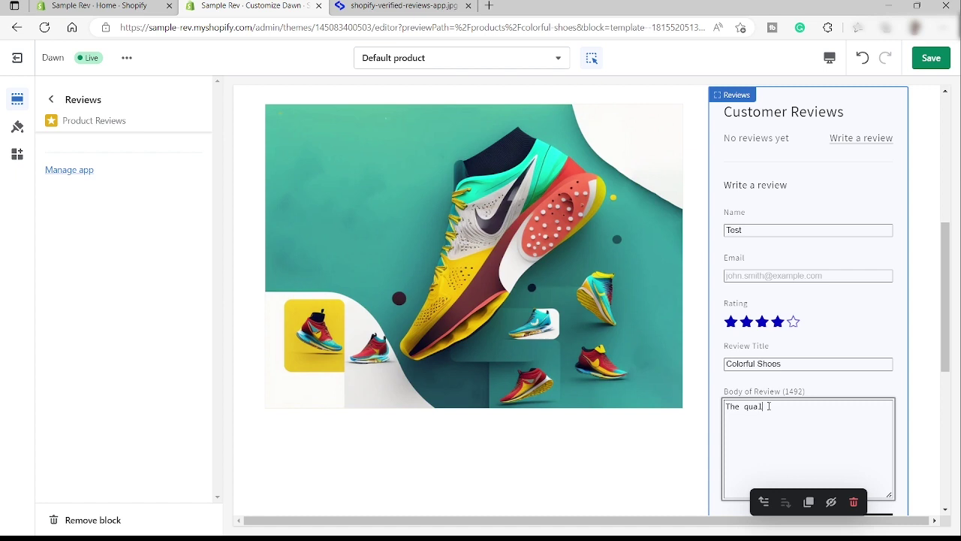
text(ity is good and the size is pe)
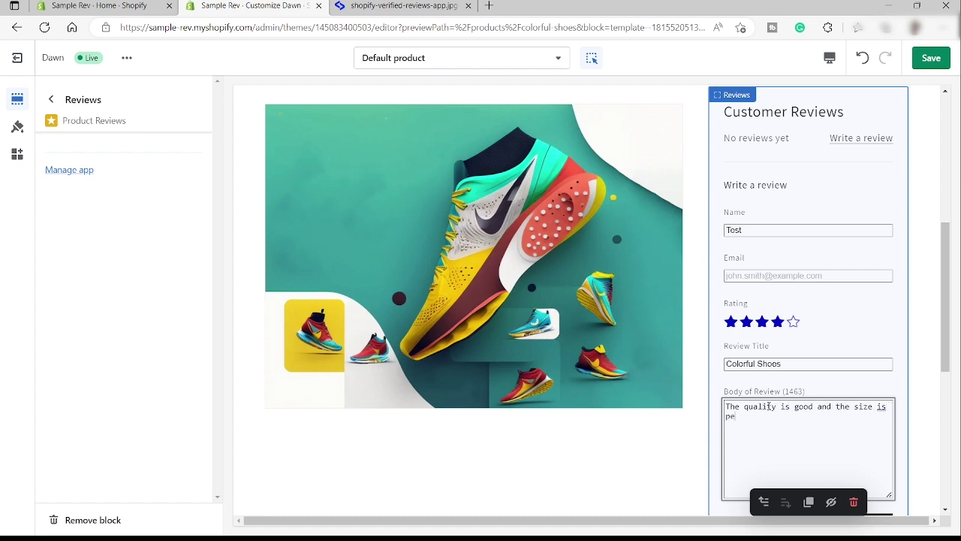
text(rfect for me!)
scroll(854, 393, down, 3)
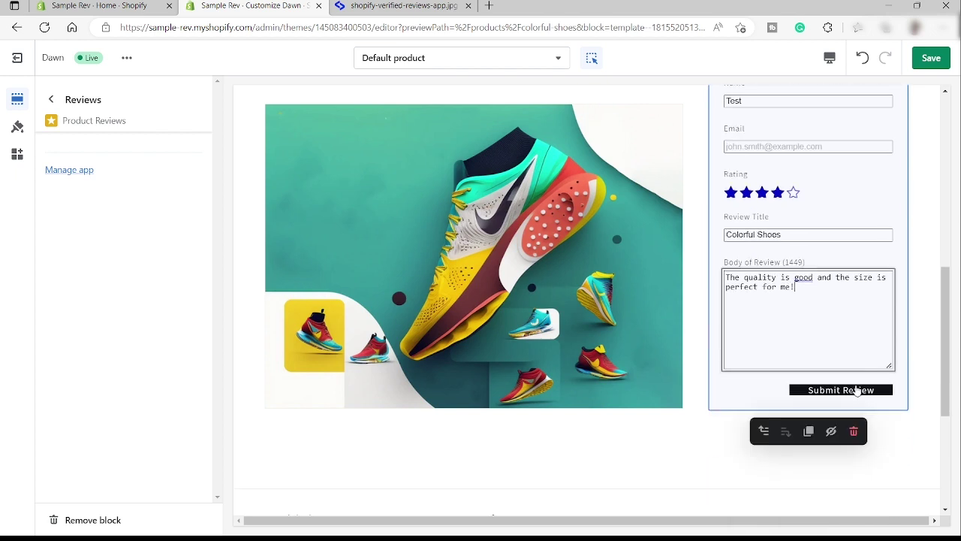
click(855, 391)
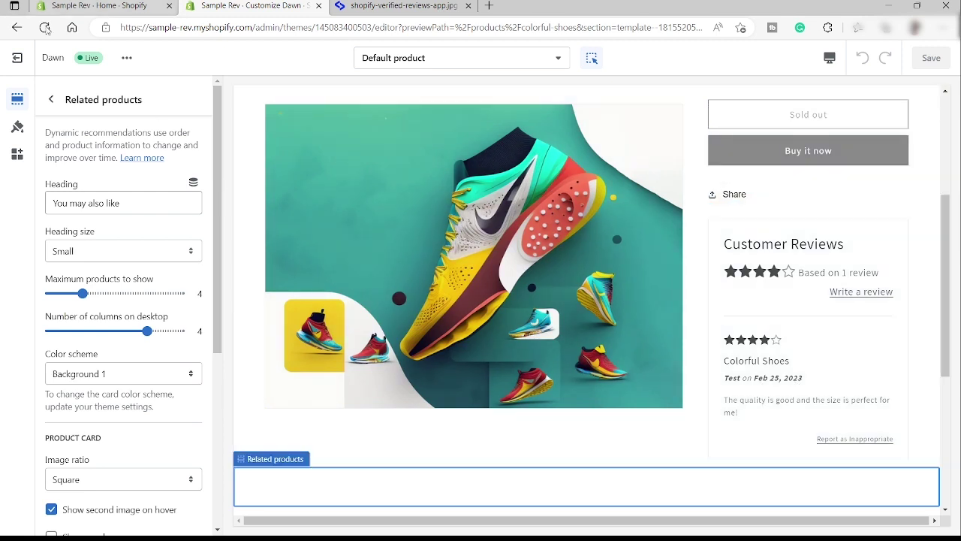
Step: Exit the theme editor to the Themes page once the 4-star review shows
click(17, 58)
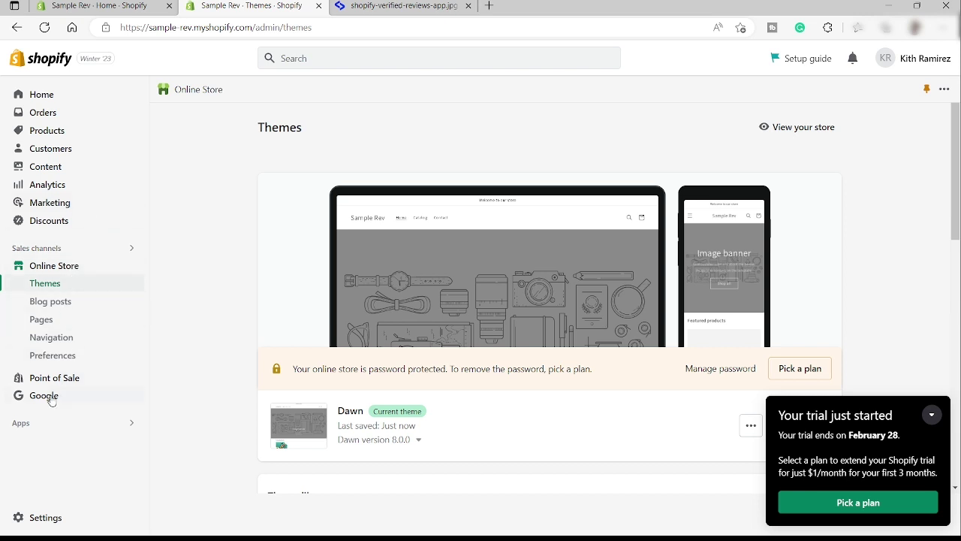
Step: Open the Product Reviews app from Apps and check the test review is listed as published
click(60, 423)
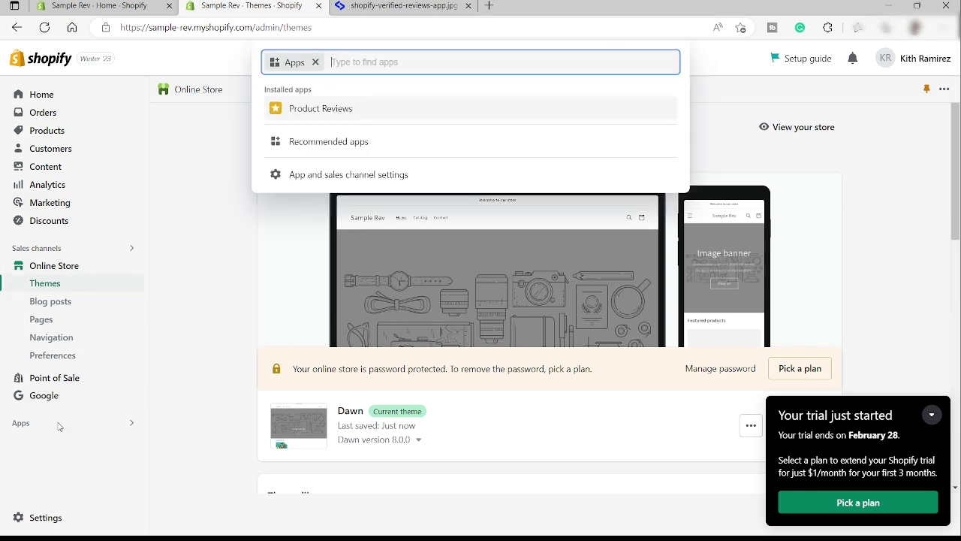
click(344, 112)
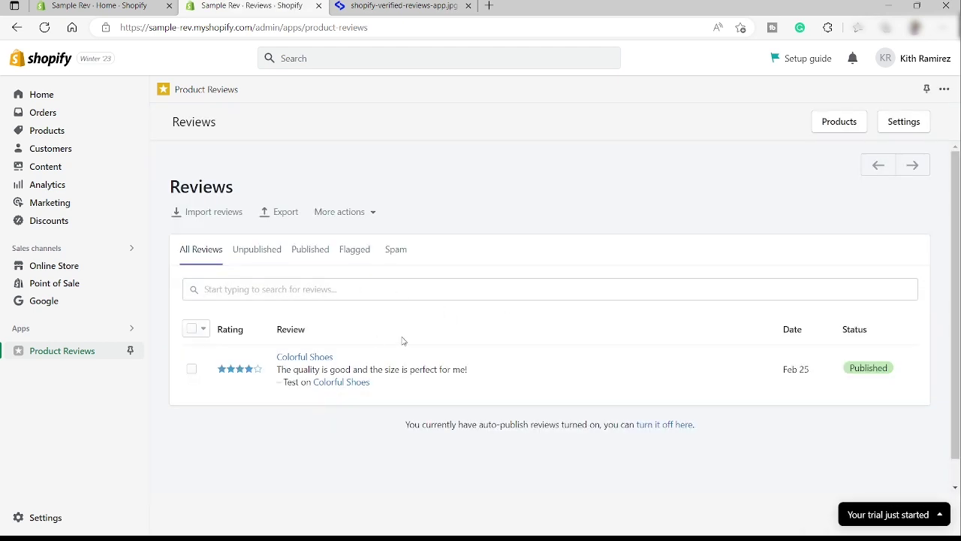
scroll(420, 343, down, 1)
scroll(515, 339, up, 1)
Step: Open the Product Reviews Settings, showing Auto publish enabled and email notifications off
click(913, 127)
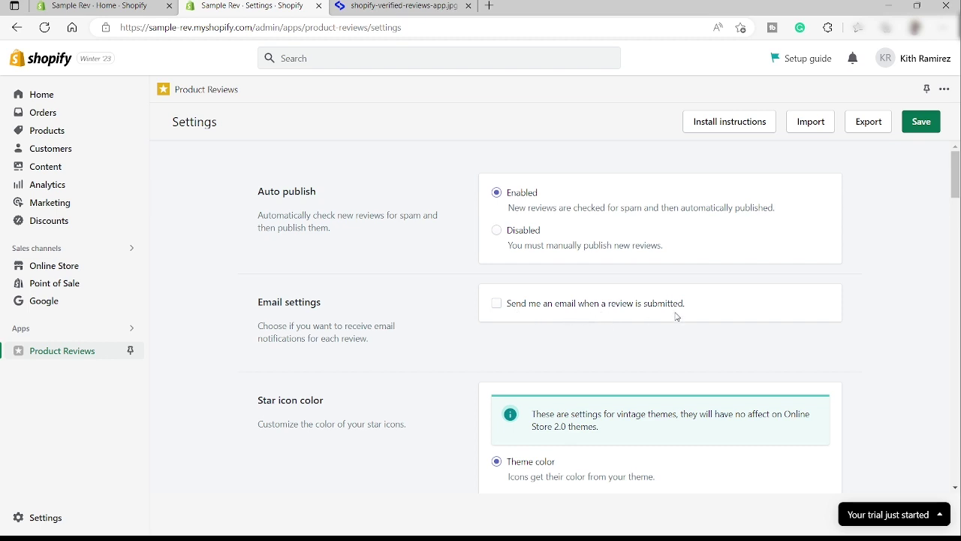
scroll(674, 317, down, 1)
scroll(623, 357, up, 1)
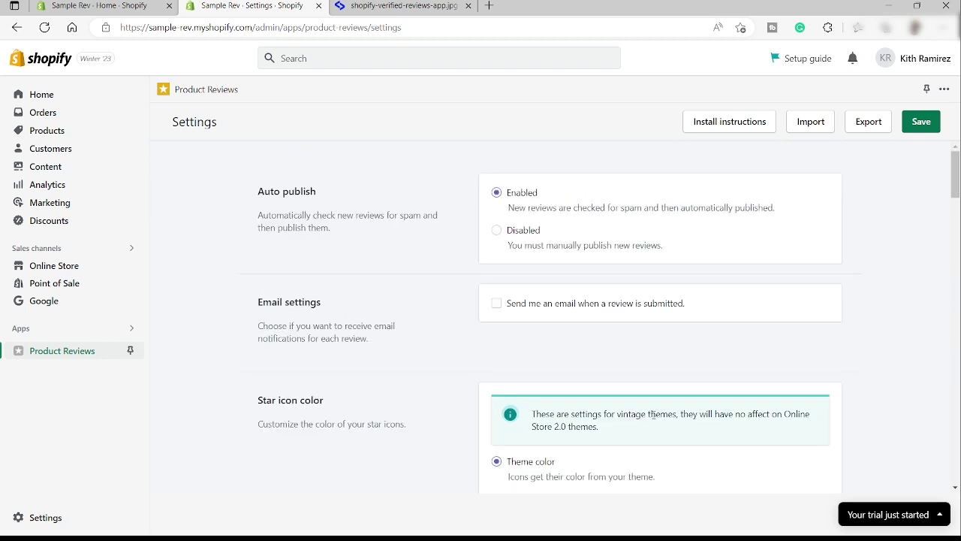